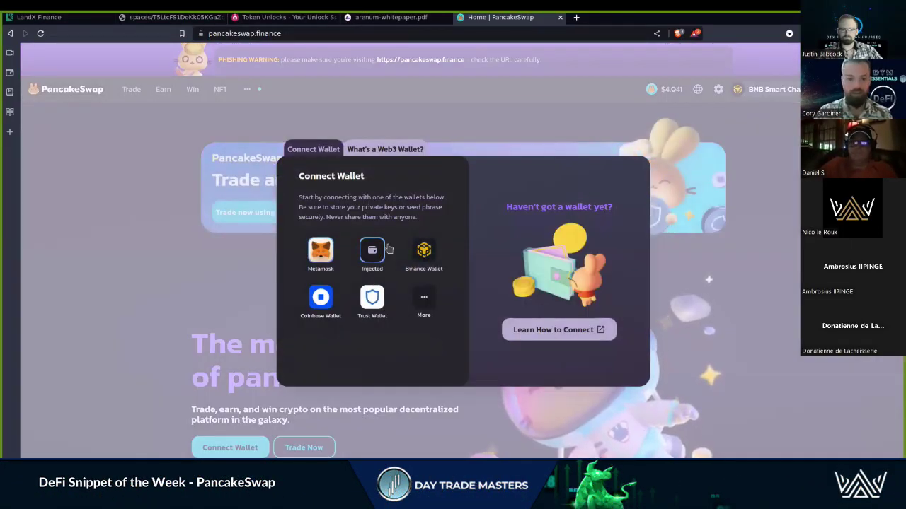
Connect the MetaMask wallet and go to Trade > Swap, showing BNB to CAKE.
left_click(313, 256)
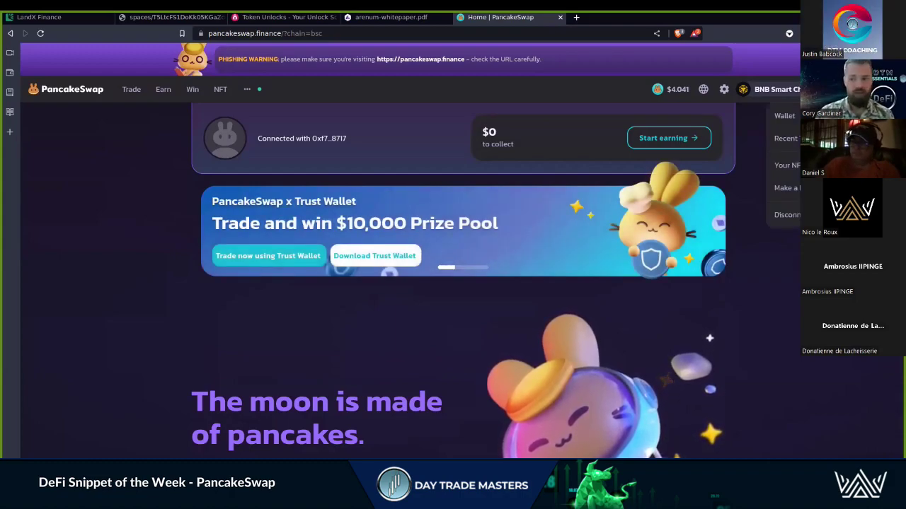
mouse_move(114, 103)
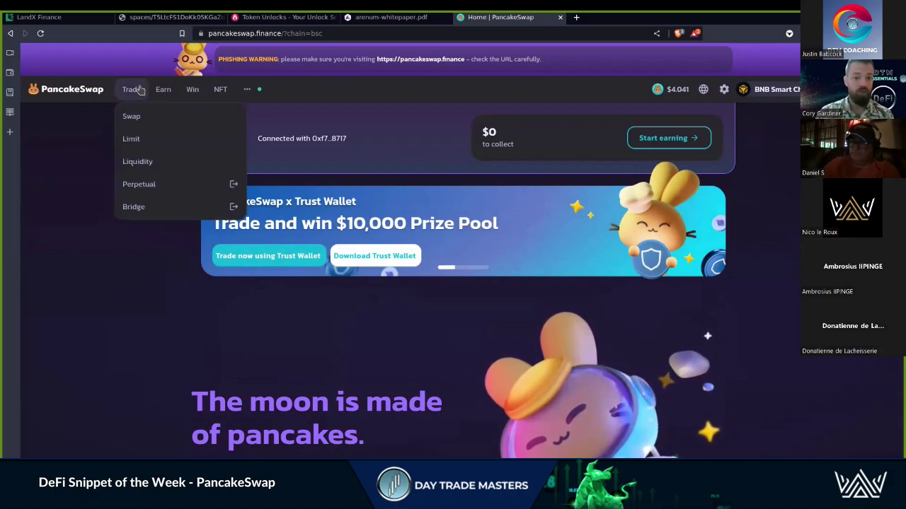
left_click(131, 116)
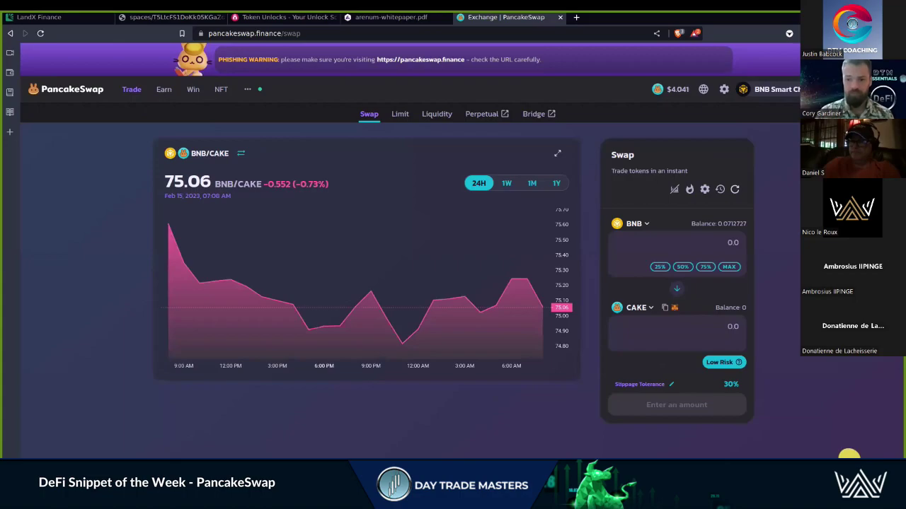
Copy the BTAF contract address from btaftoken.io in a new tab, then return to PancakeSwap.
left_click(576, 21)
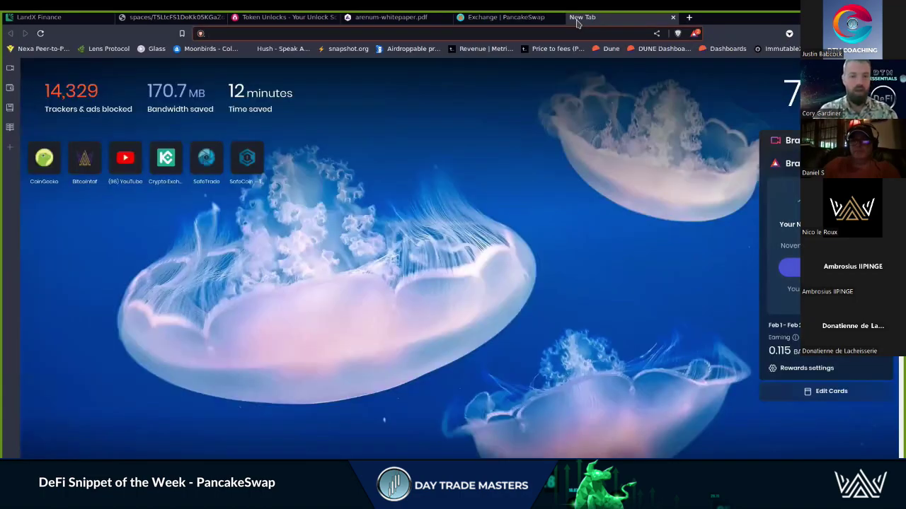
type("btaftoken.io")
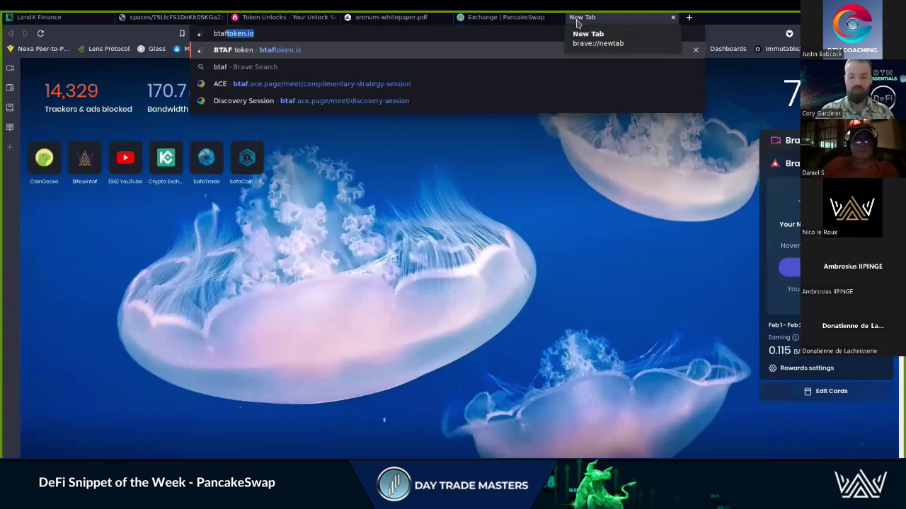
key("Return")
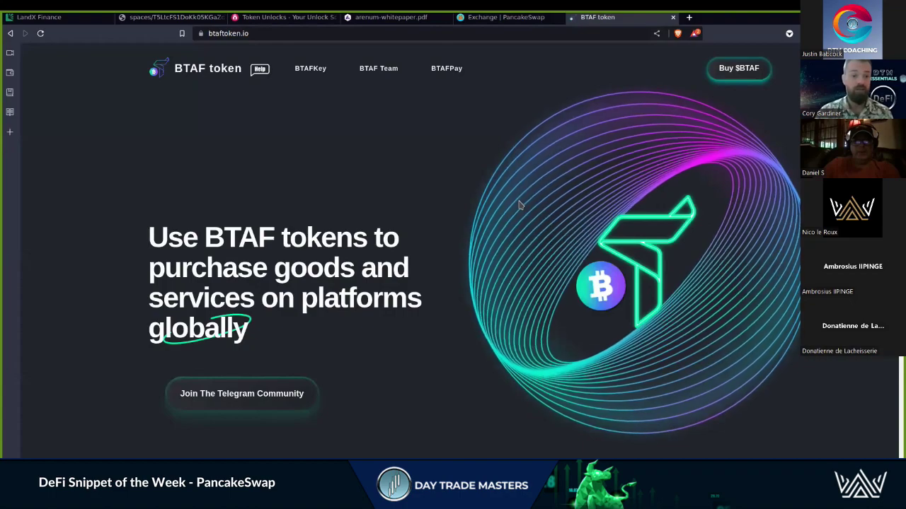
scroll(519, 205, "down", 4)
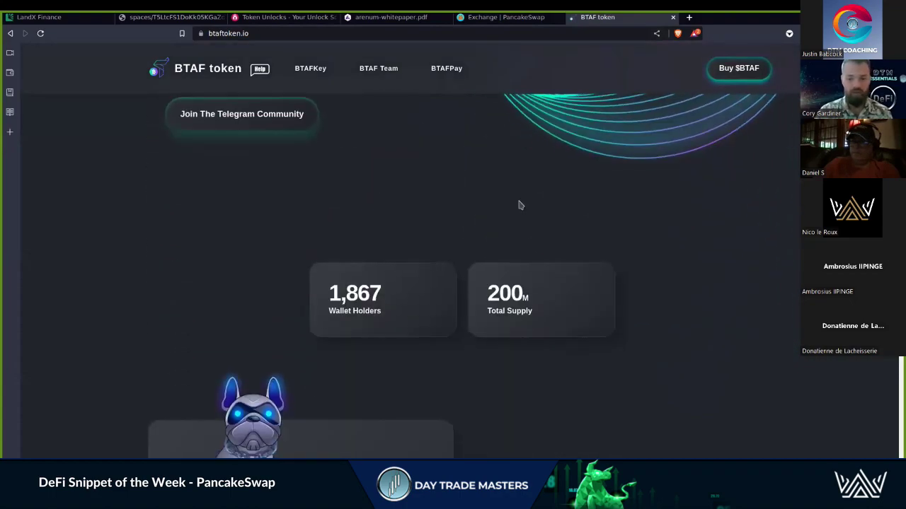
scroll(518, 205, "down", 4)
scroll(519, 205, "up", 8)
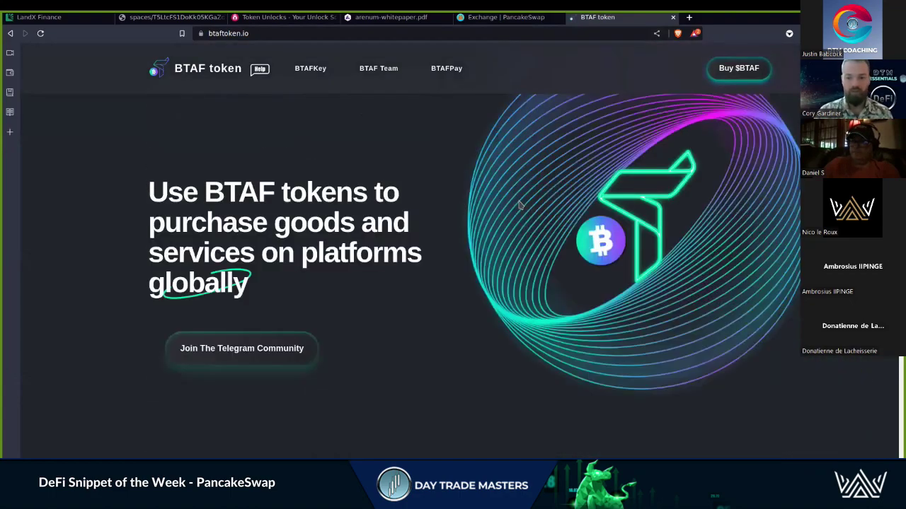
scroll(518, 205, "down", 8)
left_click(736, 288)
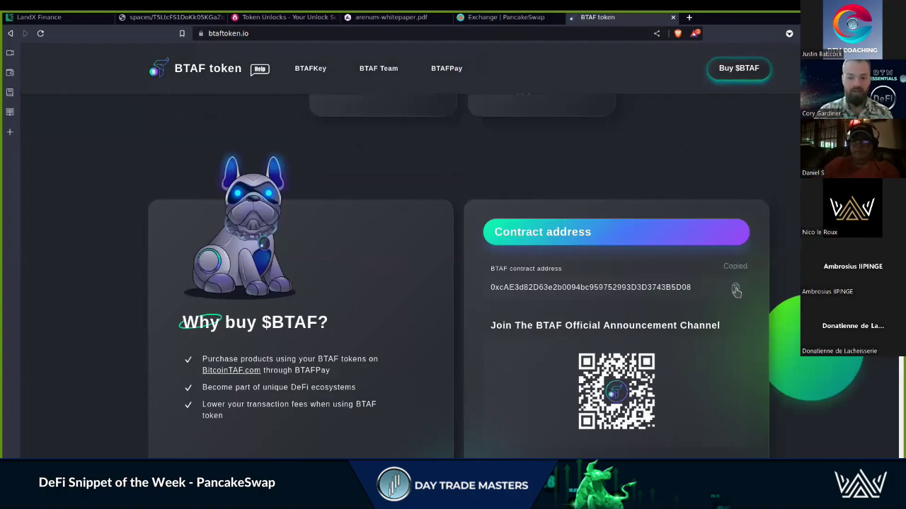
left_click(515, 17)
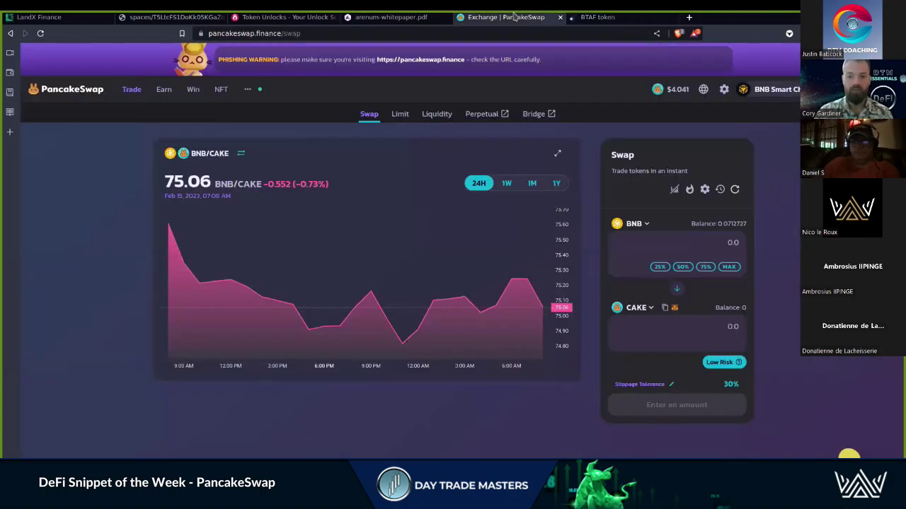
Replace CAKE with BTAF as the receive token using the pasted contract address.
left_click(653, 308)
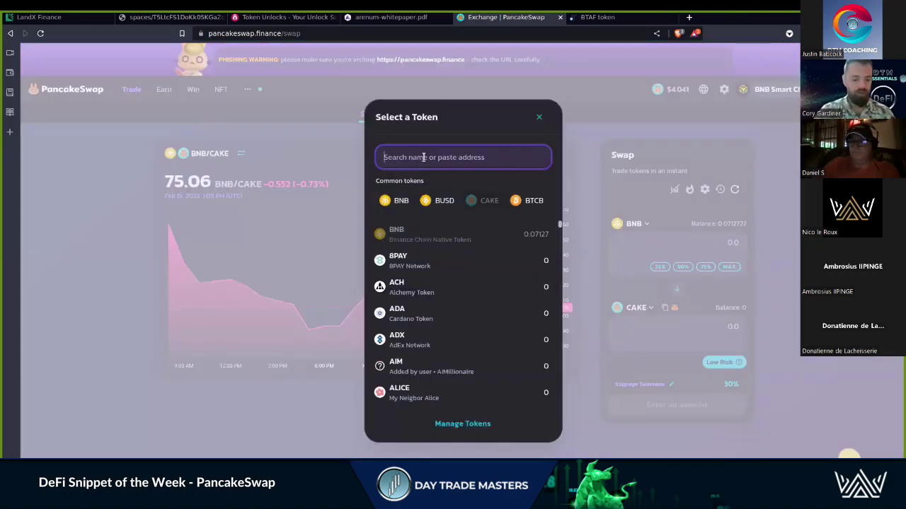
key("ctrl+v")
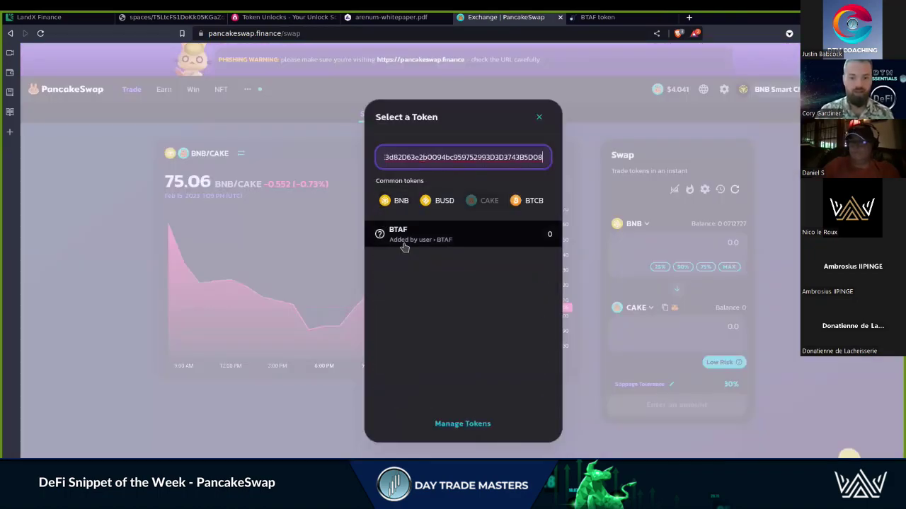
left_click(439, 244)
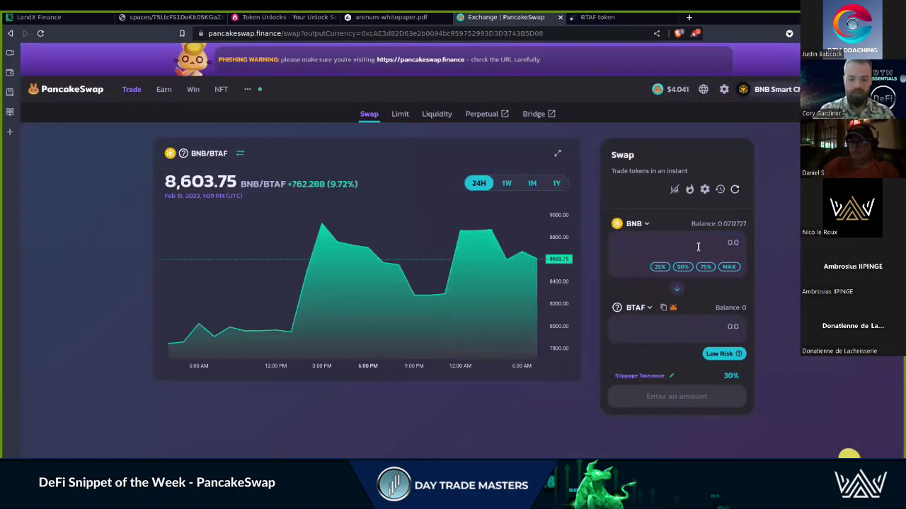
Enter 0.02 BNB to swap for about 172.942 BTAF and bring up the swap settings.
type("0.02")
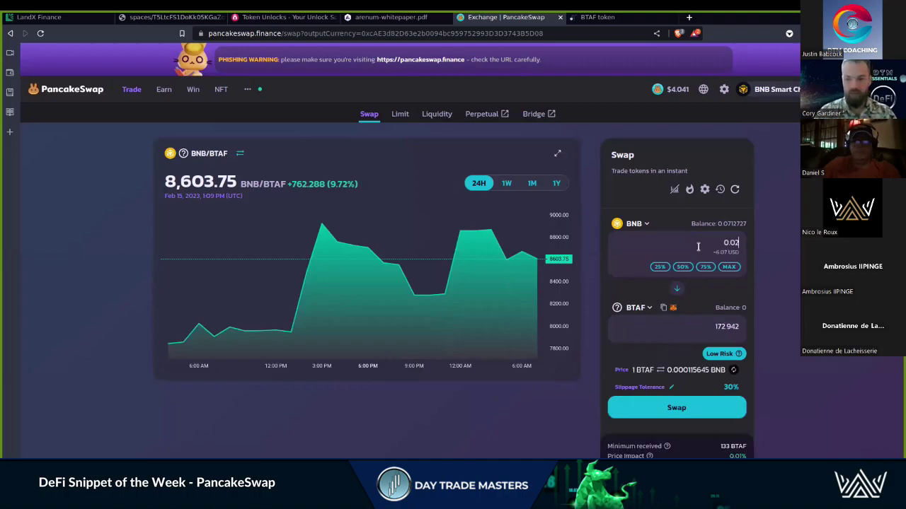
scroll(719, 309, "down", 2)
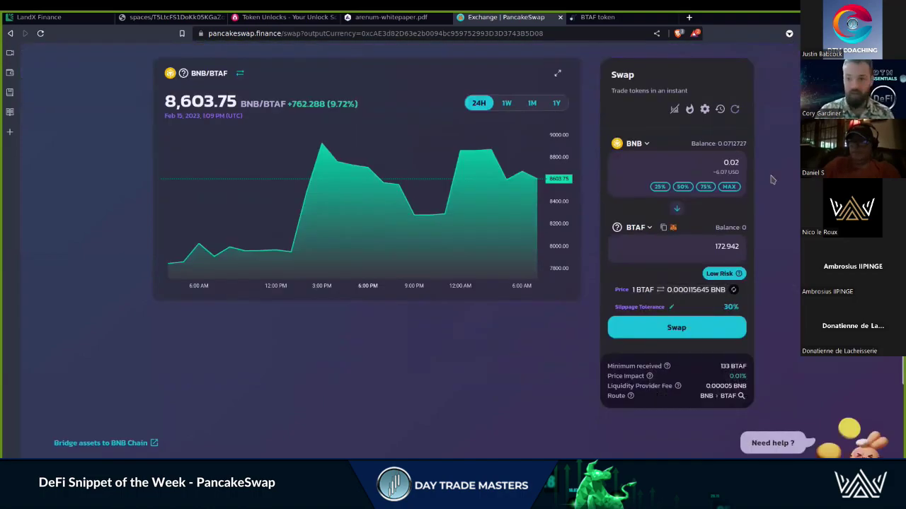
left_click(704, 108)
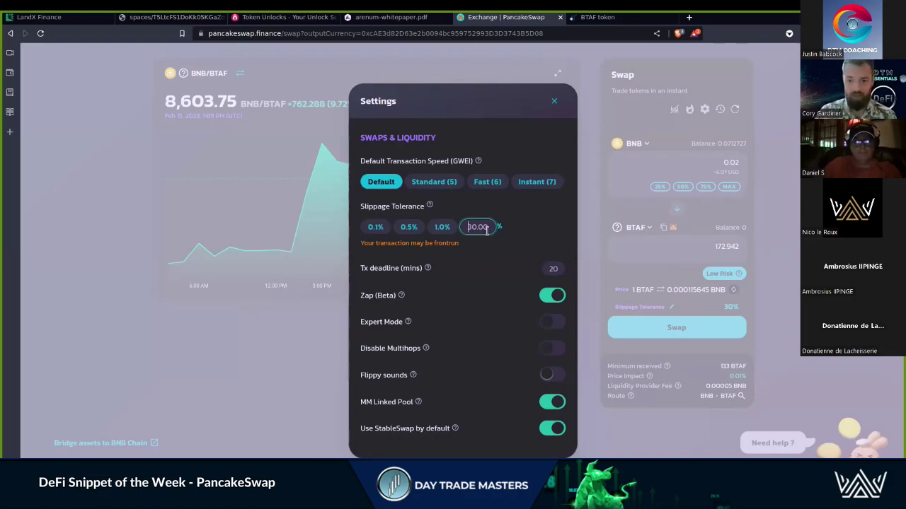
Change slippage tolerance from 30% to 5%, leaving transaction speed on Default.
type("5")
left_click(525, 224)
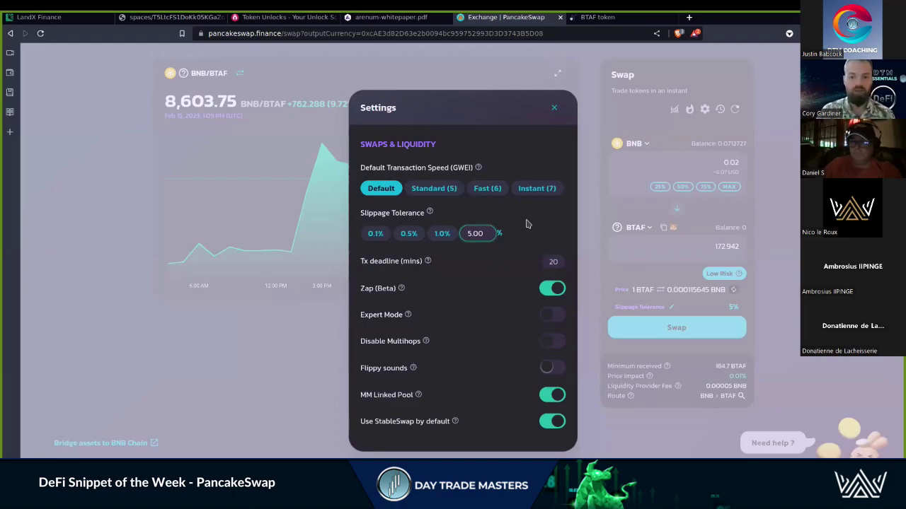
left_click(434, 189)
left_click(495, 188)
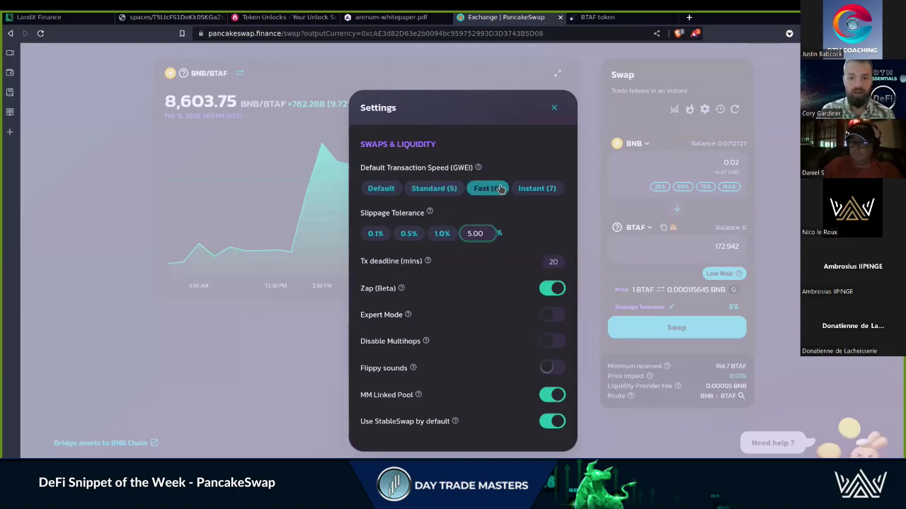
left_click(532, 188)
left_click(381, 188)
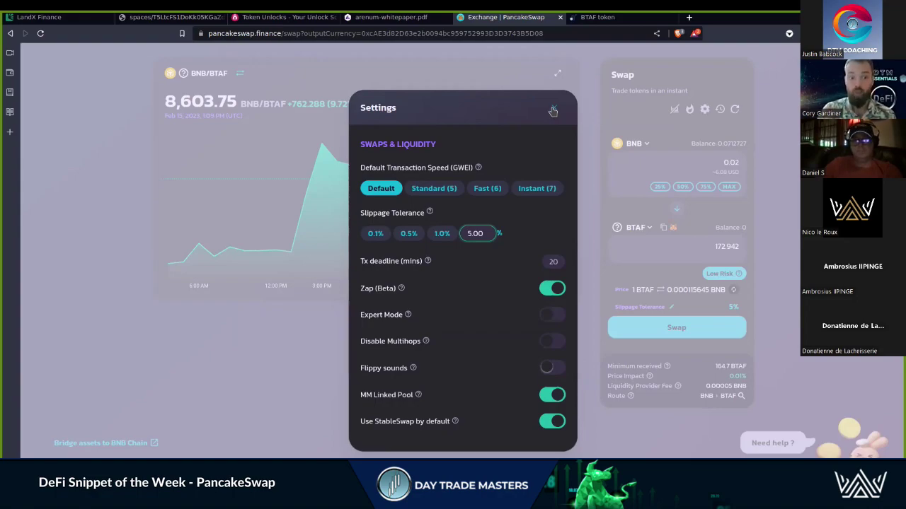
Close settings and change the BNB amount from 0.02 to 0.05, for about 432.289 BTAF.
left_click(552, 111)
scroll(798, 168, "up", 2)
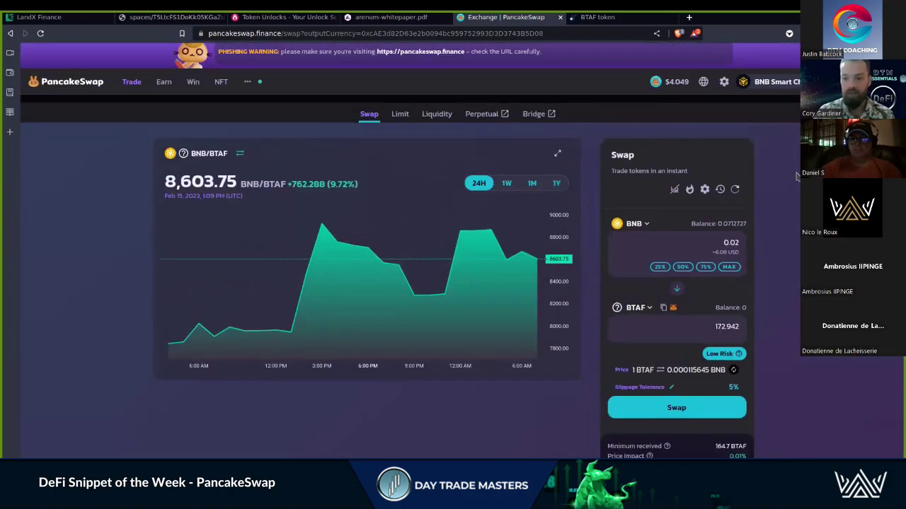
scroll(750, 169, "down", 3)
scroll(743, 168, "up", 2)
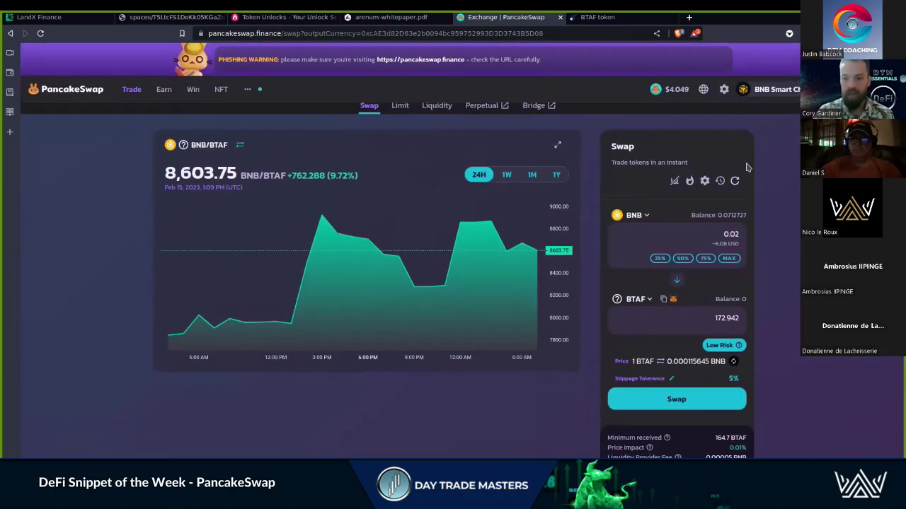
left_click(736, 233)
key("BackSpace")
type("5")
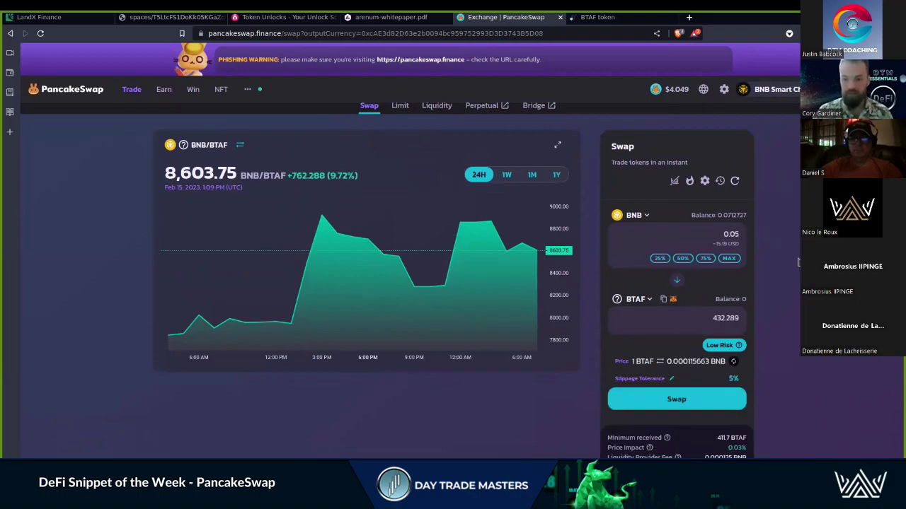
scroll(797, 262, "down", 1)
mouse_move(738, 251)
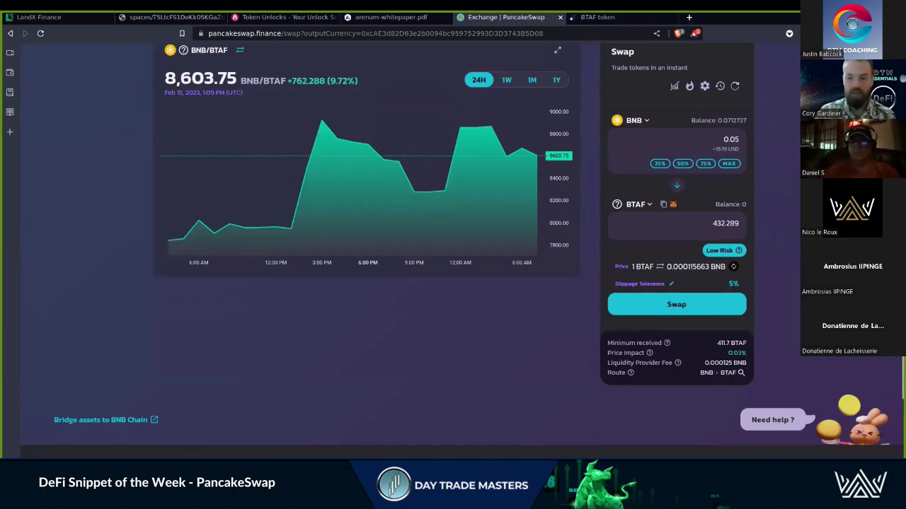
Review the swap details (411.704 BTAF minimum, 0.03% price impact) and confirm the 0.05 BNB swap.
left_click(674, 305)
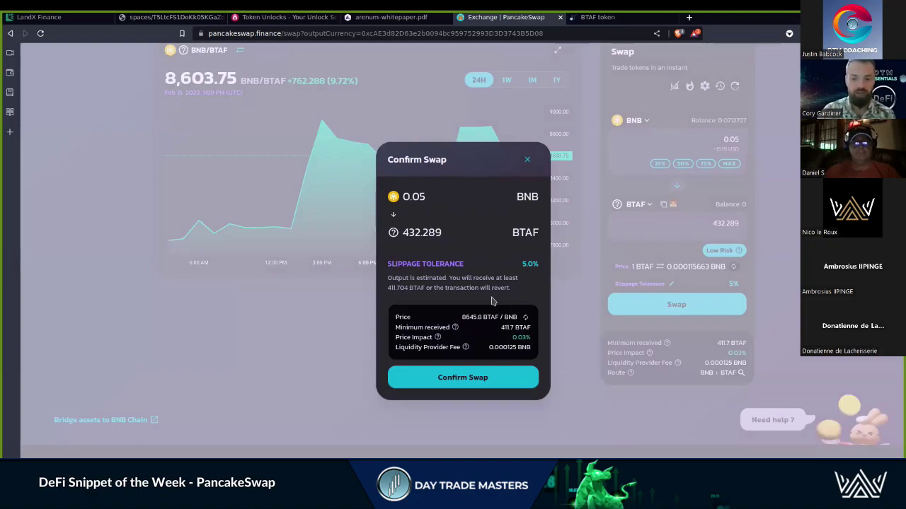
double_click(400, 288)
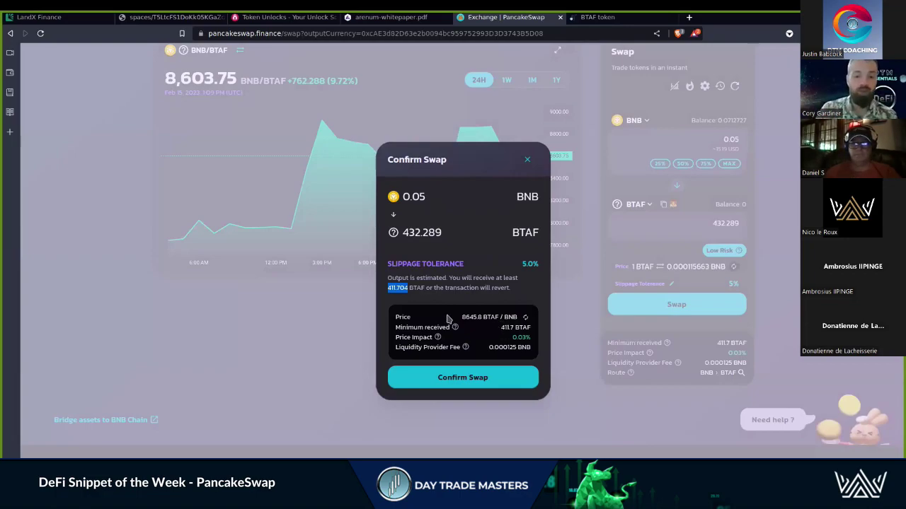
mouse_move(455, 328)
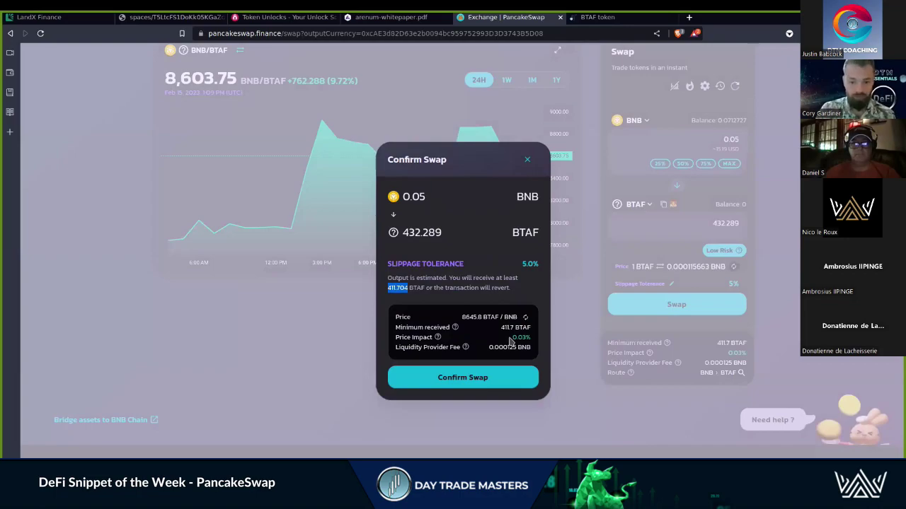
left_click_drag(530, 337, 499, 344)
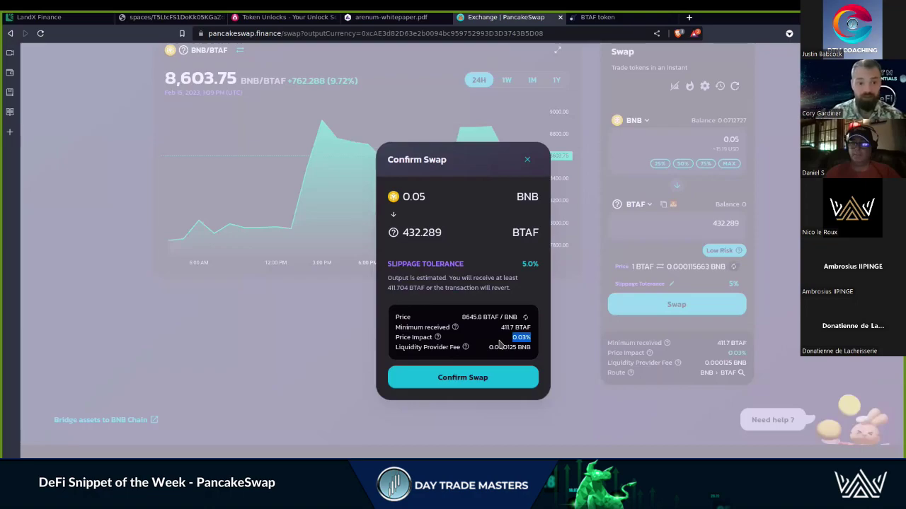
left_click(460, 378)
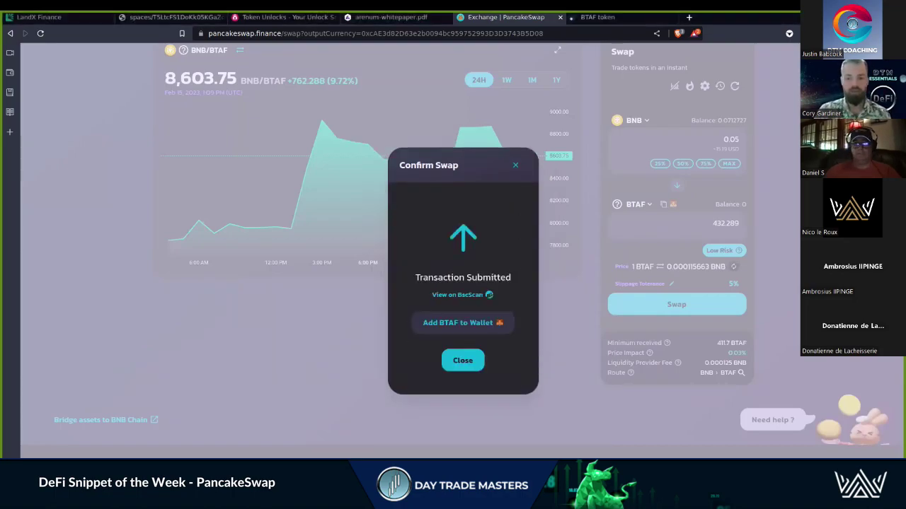